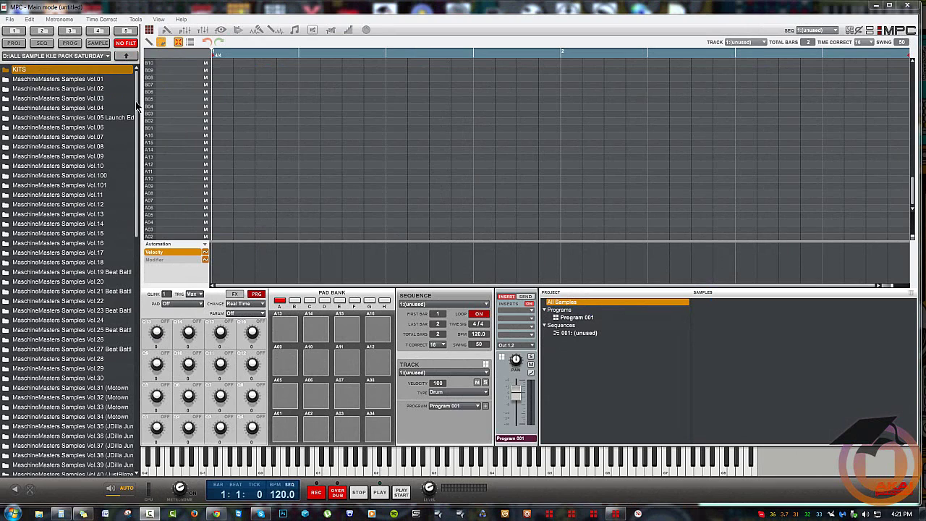
Examine the order of the numbered MaschineMasters Samples folders throughout the sample browser list
mouse_move(137, 105)
mouse_down()
mouse_move(138, 128)
mouse_move(138, 92)
mouse_up()
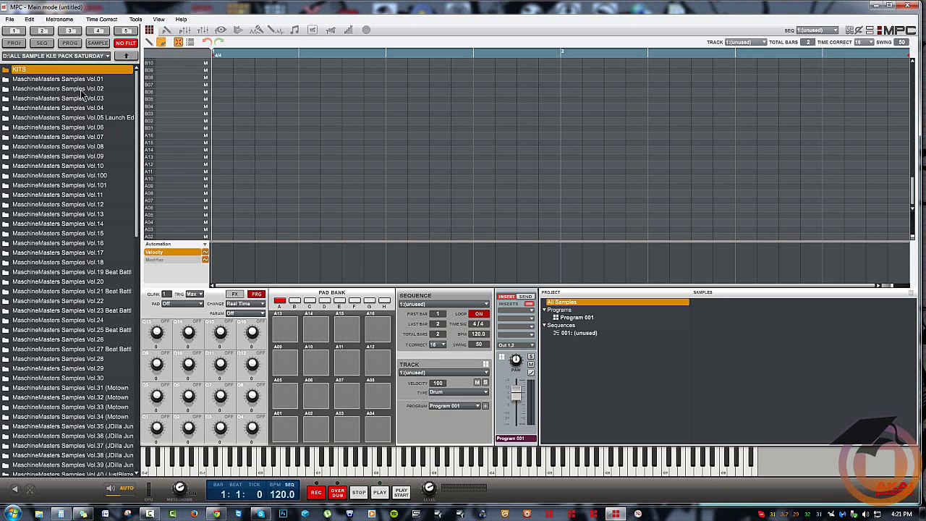
scroll(137, 87, down, 1)
scroll(136, 87, up, 1)
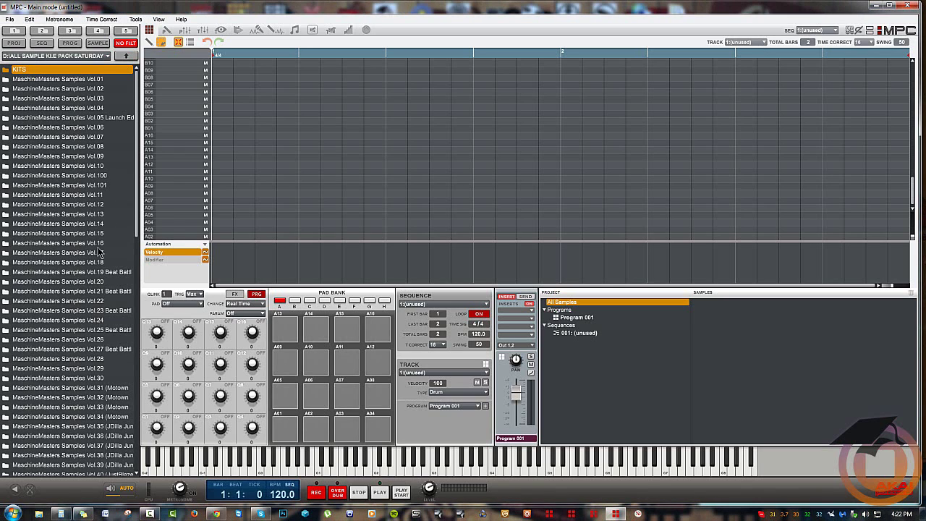
scroll(109, 192, down, 15)
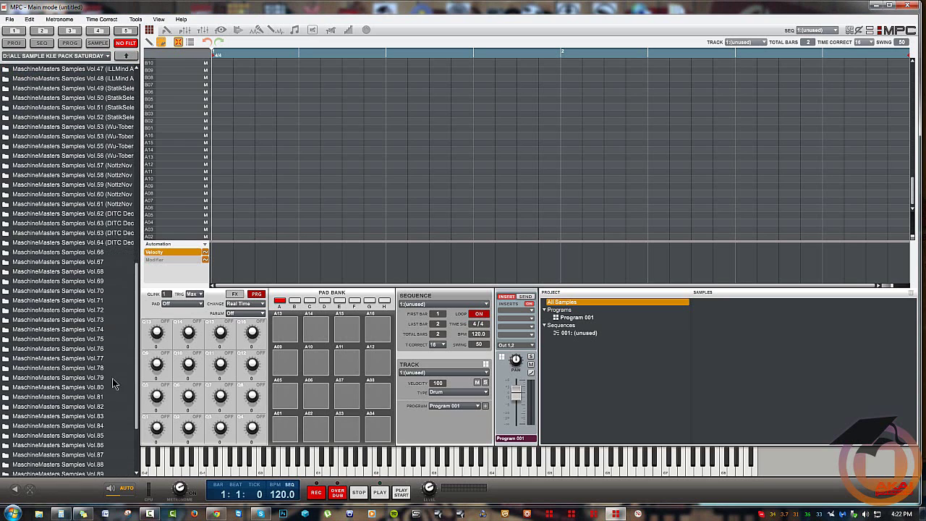
scroll(116, 405, down, 3)
scroll(119, 432, up, 19)
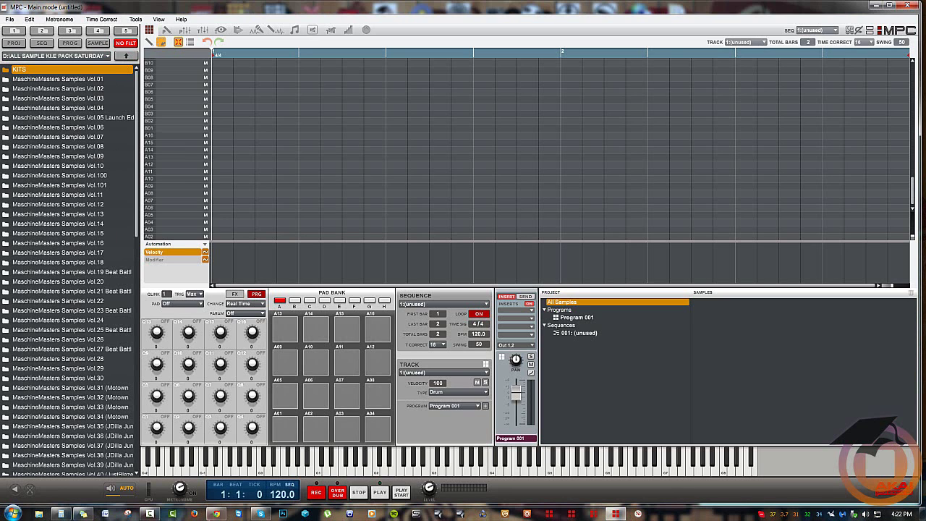
Open Bulk Rename Utility and browse to ALL SAMPLE KITS > FROM MASCHINE MASTERS > SAMPLE PACK SATURDAY on the D: drive
click(215, 513)
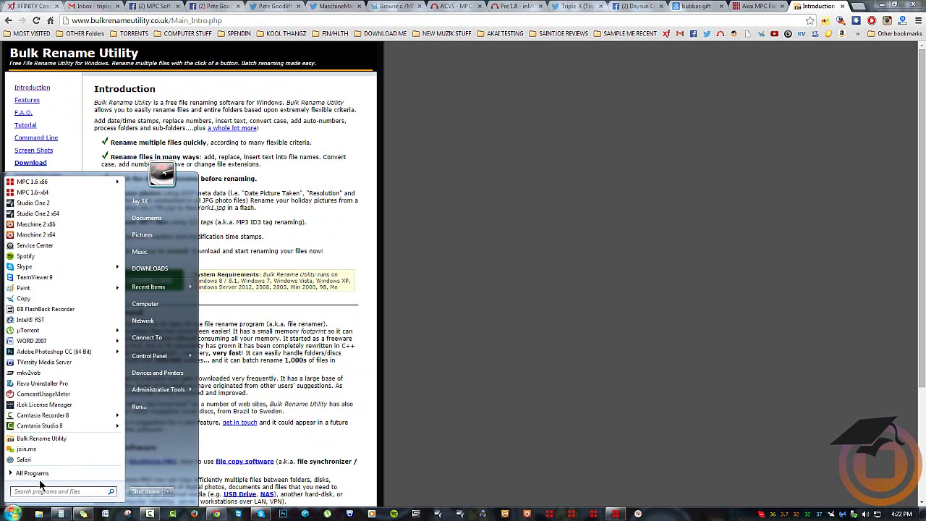
click(41, 438)
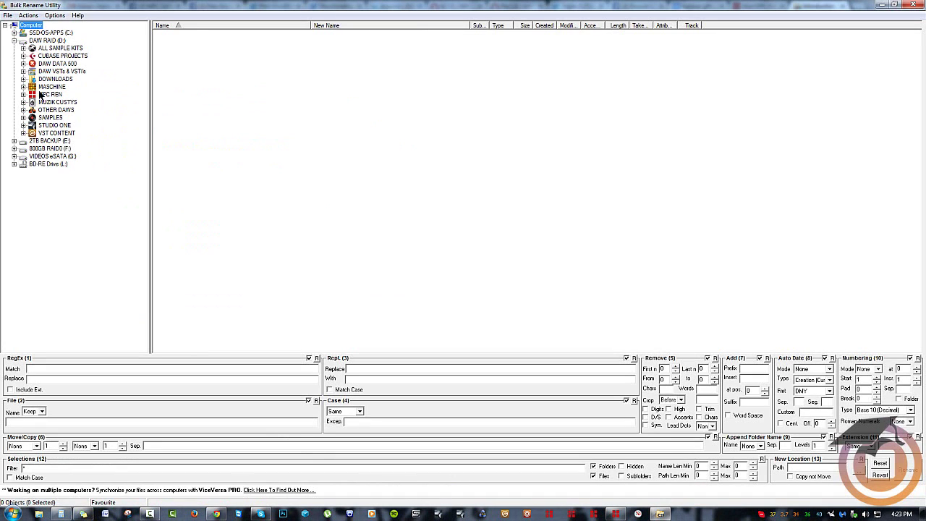
click(23, 48)
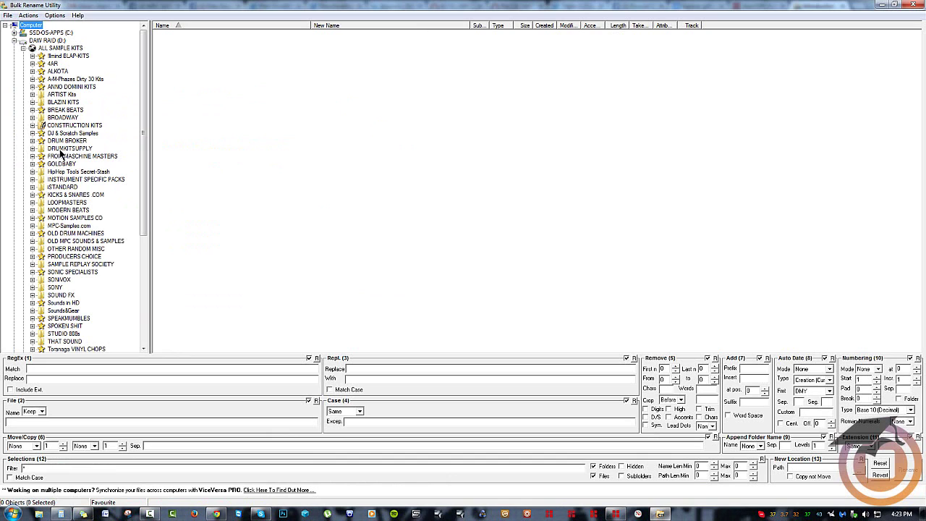
click(32, 156)
double_click(87, 187)
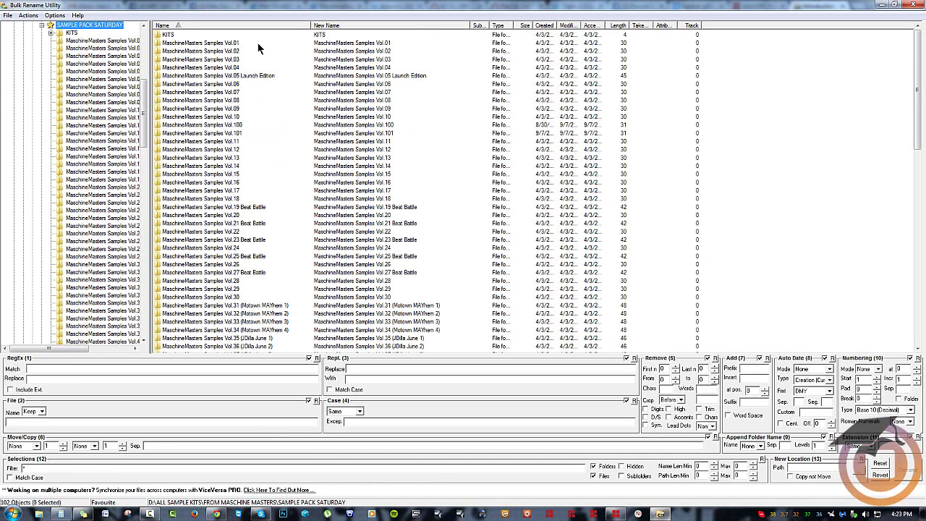
Select all the MaschineMasters Samples folders except Vol.100 and Vol.101
drag(256, 42, 164, 424)
scroll(293, 278, up, 20)
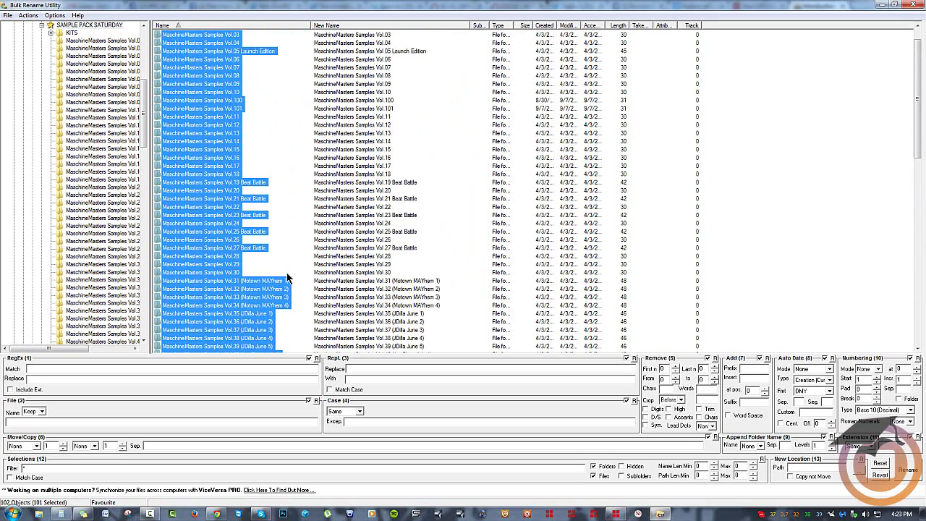
ctrl+click(236, 100)
ctrl+click(224, 109)
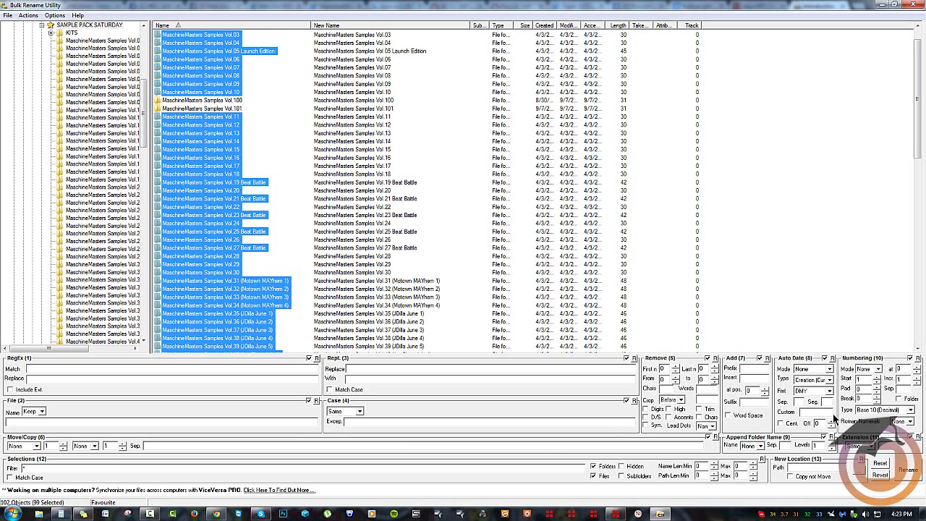
Set the selected folders' new names to have a 0 inserted at position 29, directly before the volume number
click(749, 378)
text(3)
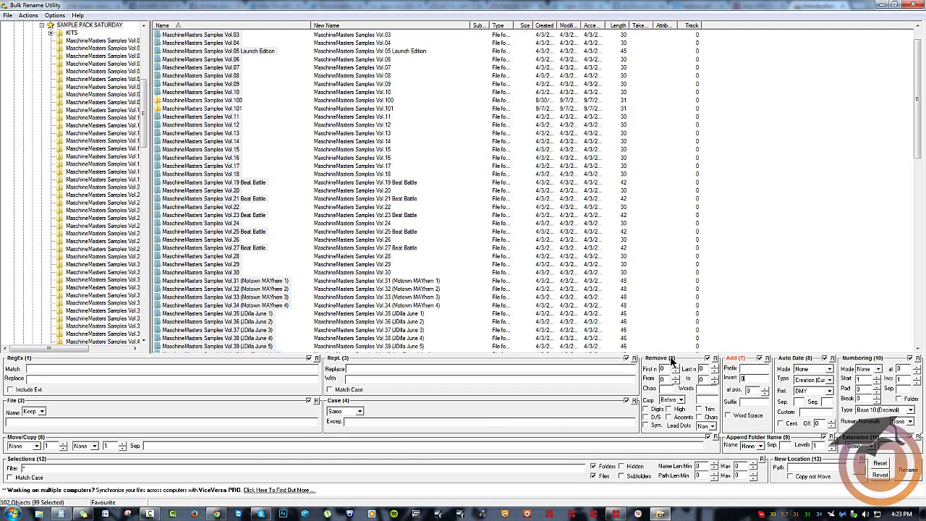
click(764, 389)
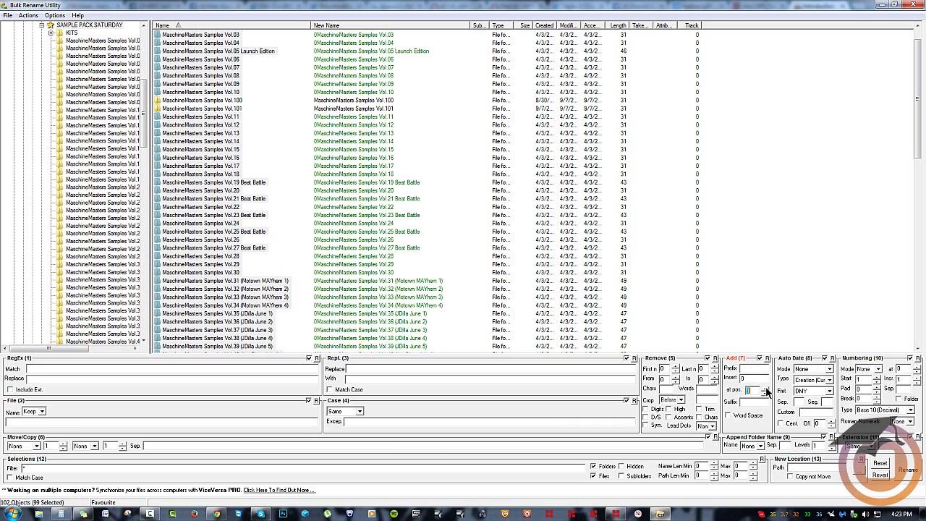
click(764, 388)
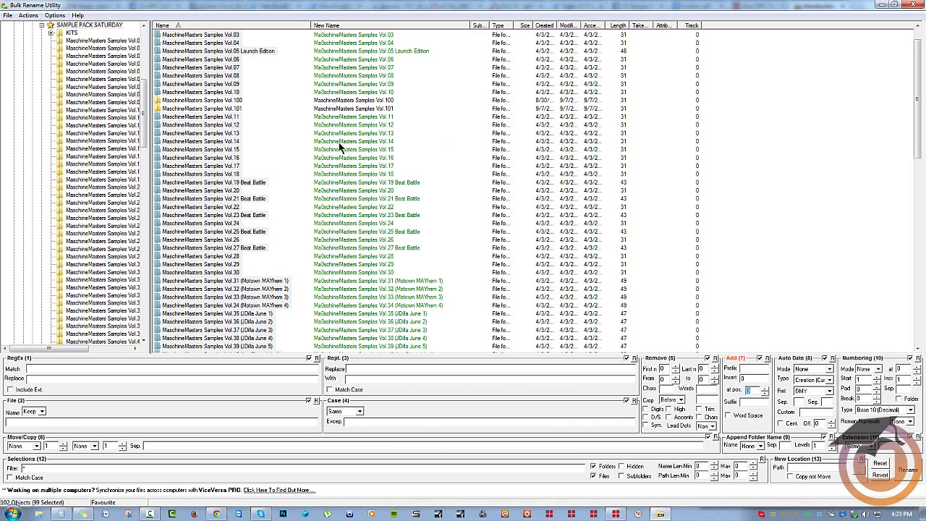
click(765, 389)
click(765, 389)
click(764, 389)
click(764, 389)
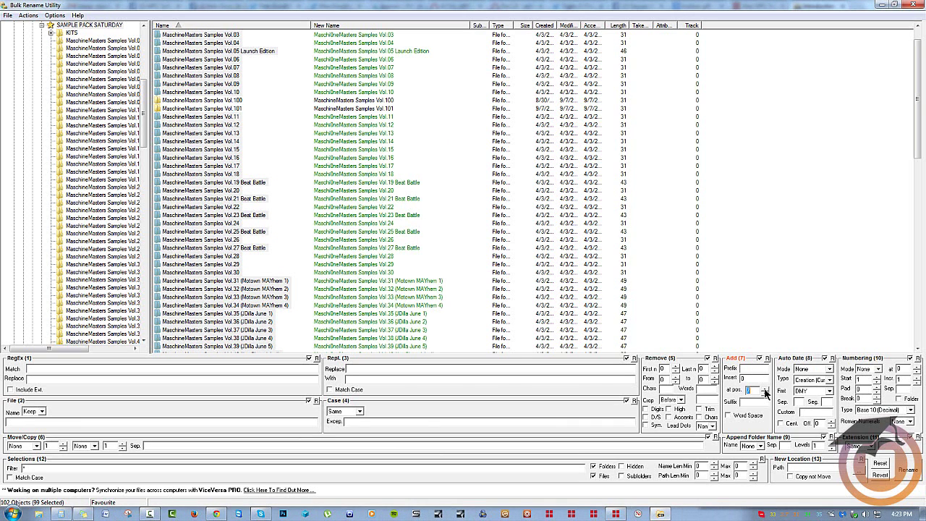
click(765, 389)
click(764, 389)
click(764, 389)
click(764, 389)
click(764, 389)
click(764, 389)
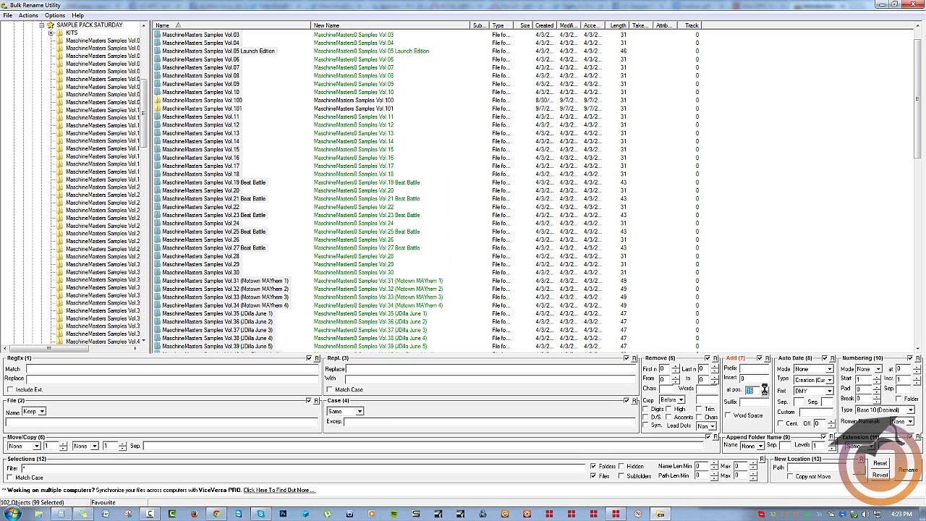
click(764, 389)
click(765, 389)
click(764, 389)
click(764, 389)
click(764, 389)
click(764, 389)
click(764, 389)
click(765, 389)
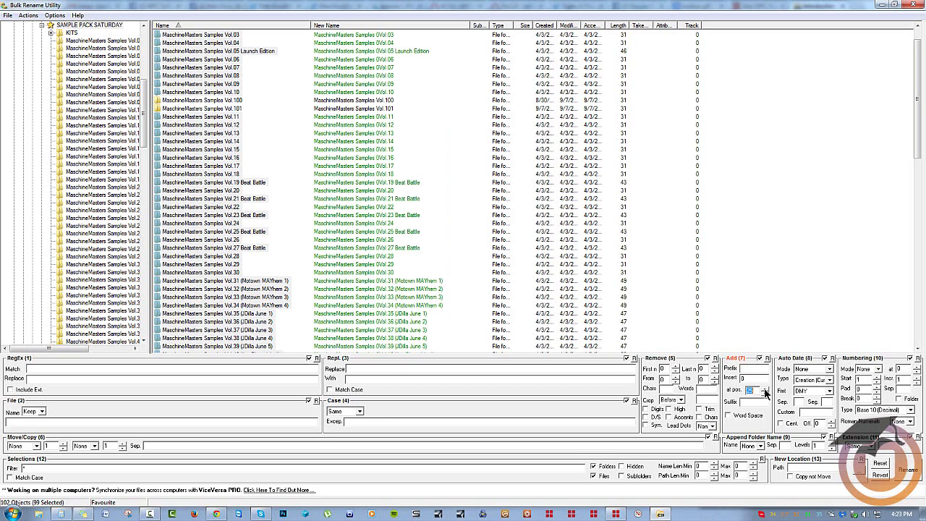
click(765, 389)
click(765, 389)
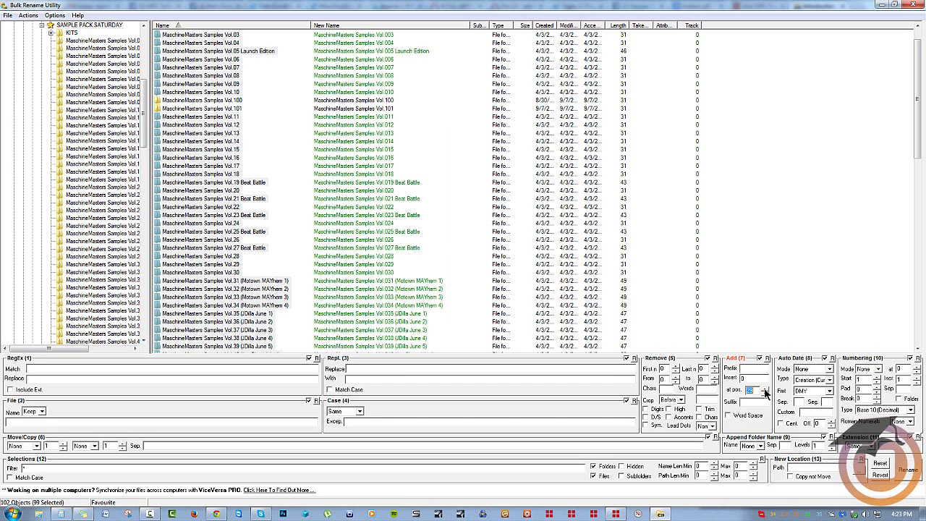
Apply the batch rename to the selected folders and close Bulk Rename Utility
click(909, 472)
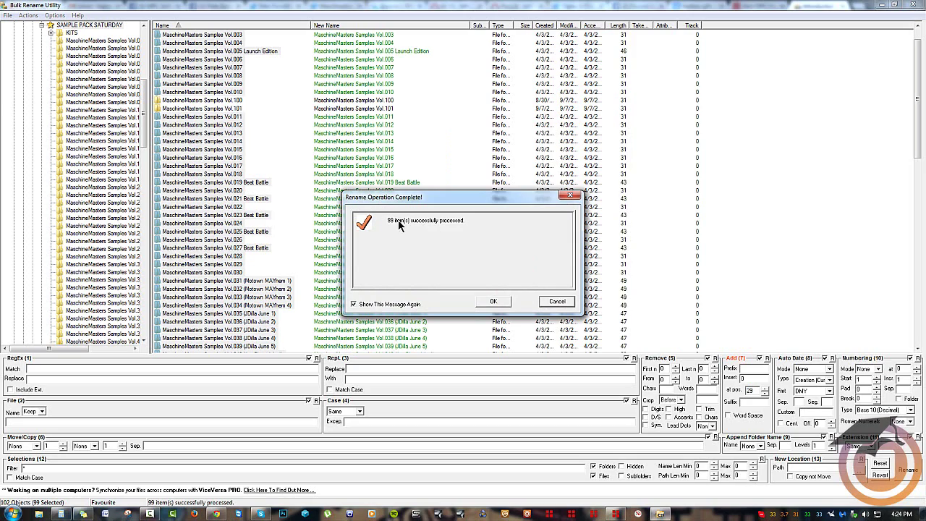
click(505, 301)
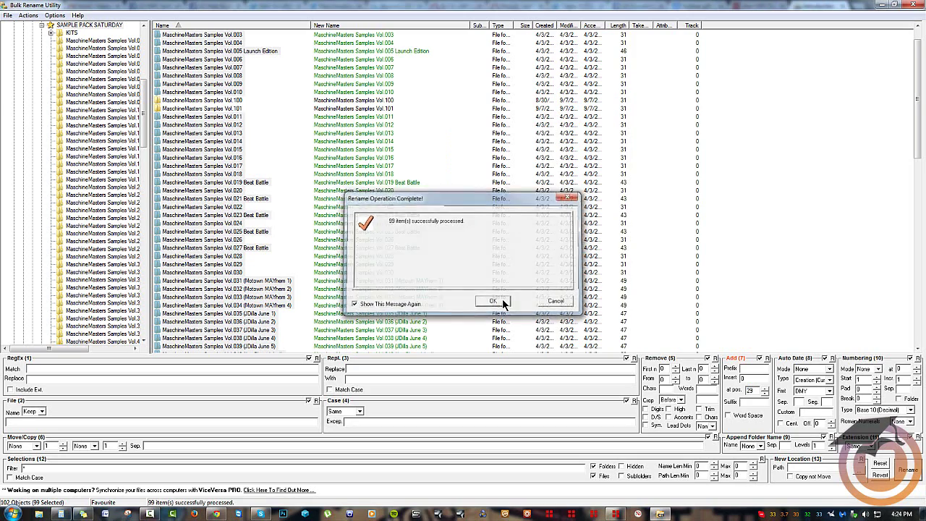
click(915, 6)
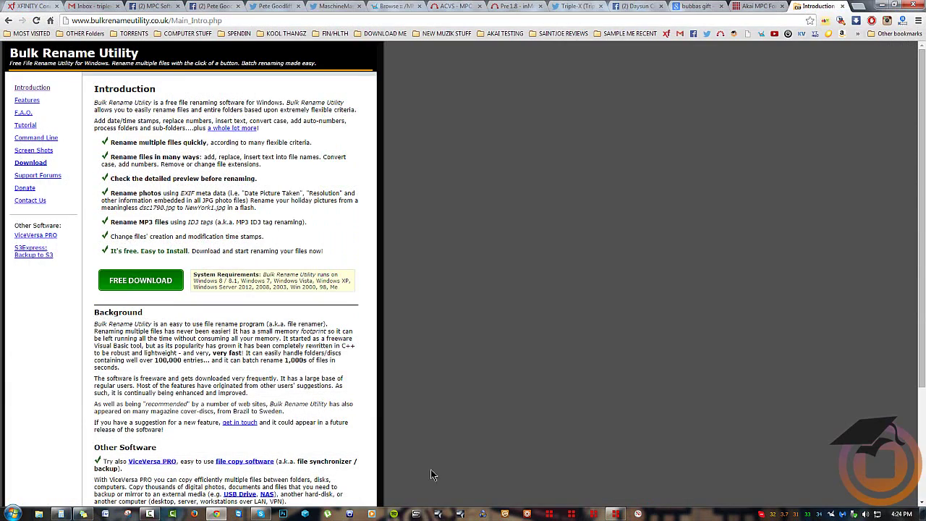
Switch back to the MPC software and check the order of the renamed sample folders from first to last
click(613, 515)
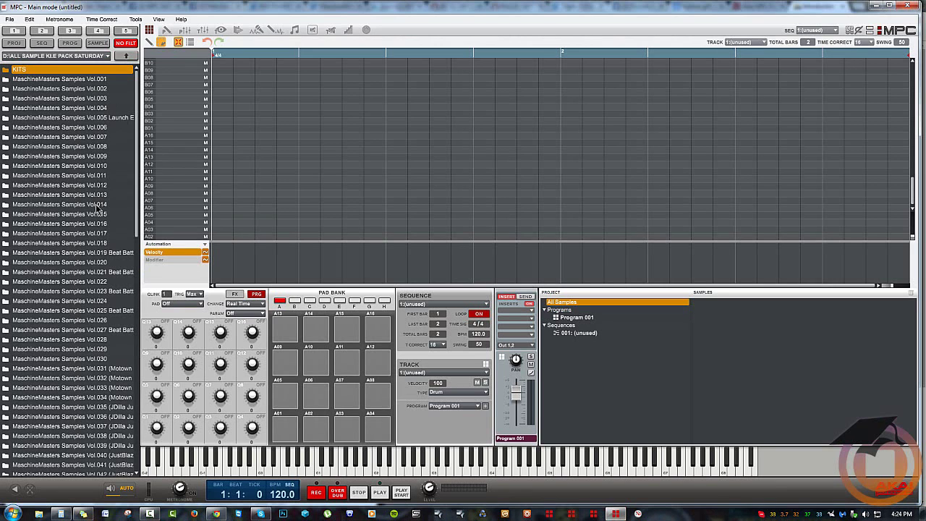
drag(139, 186, 133, 440)
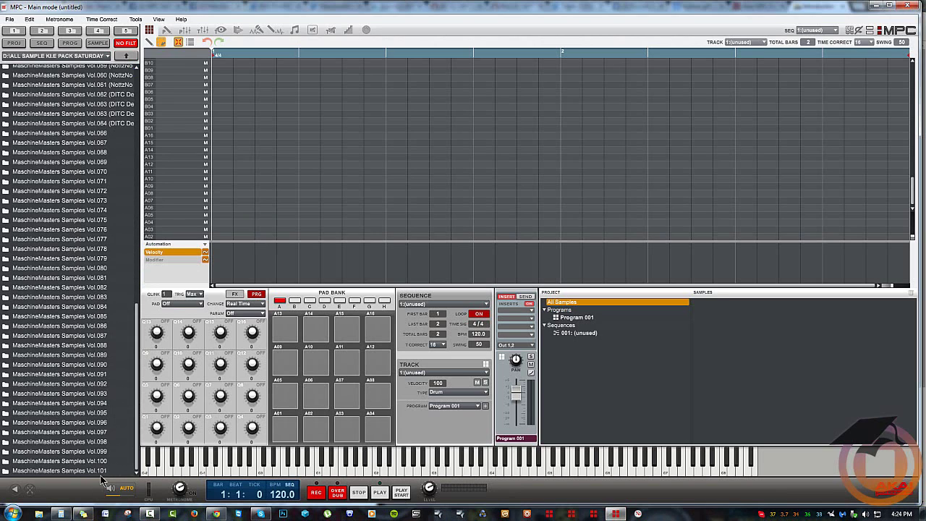
drag(137, 461, 129, 184)
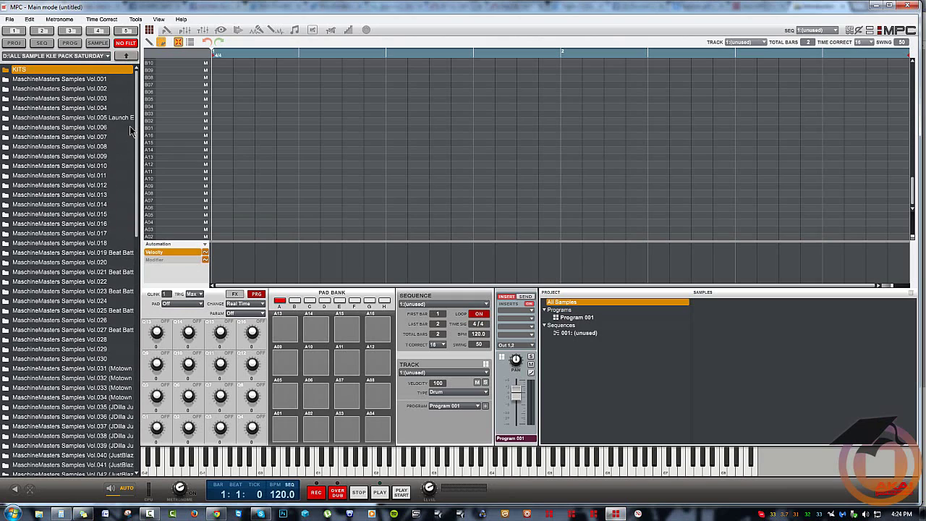